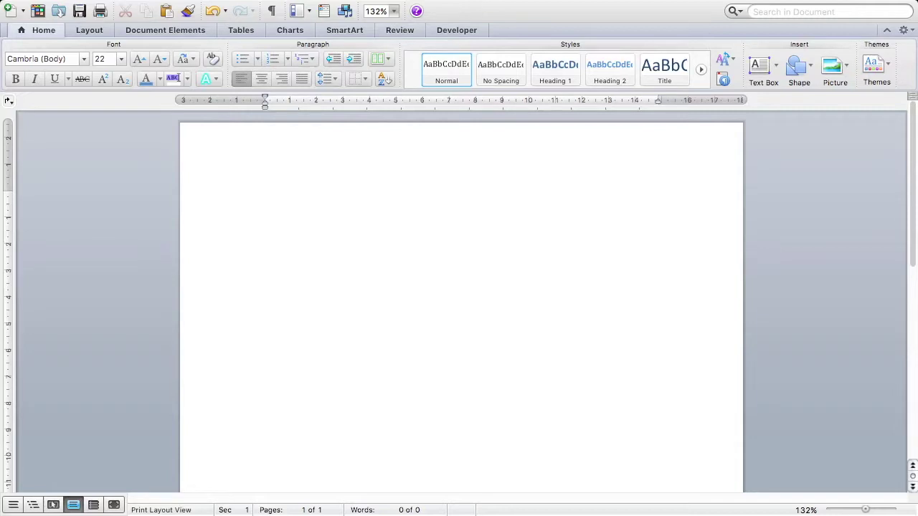
Step: Type 'CH4 + 2O2 CO2 + 2H2O', leaving a gap of spaces for the arrow
type("CH4 + 2O2")
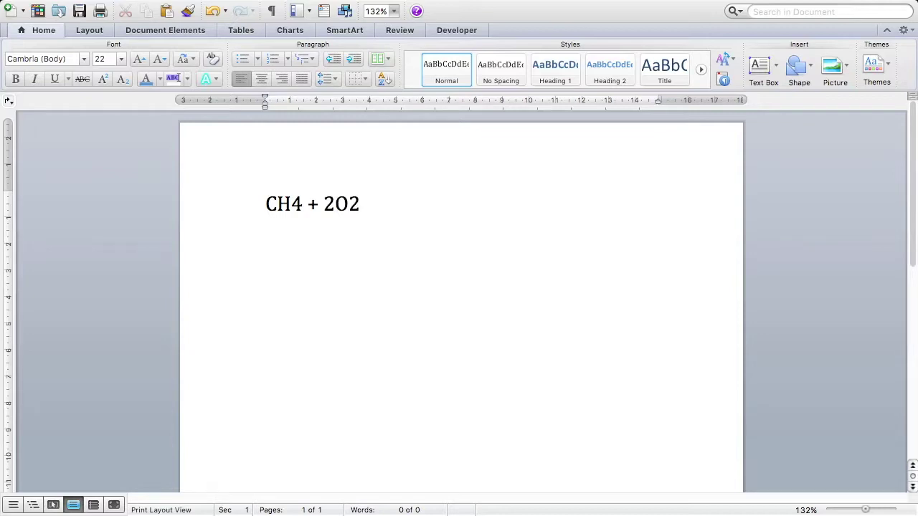
type("    CO2 + 2H")
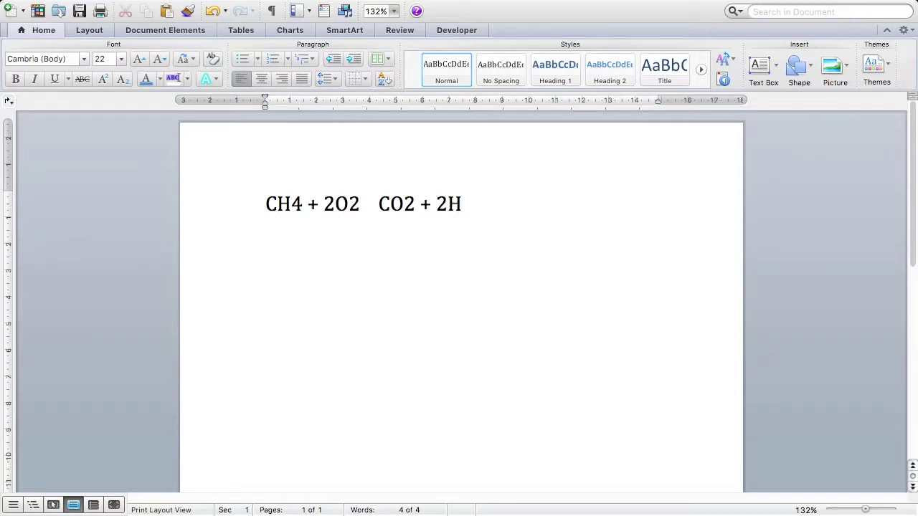
type("2O")
Step: Type --> between 2O2 and CO2, undoing the AutoCorrect arrow and removing the extra space
left_click(371, 214)
type("--")
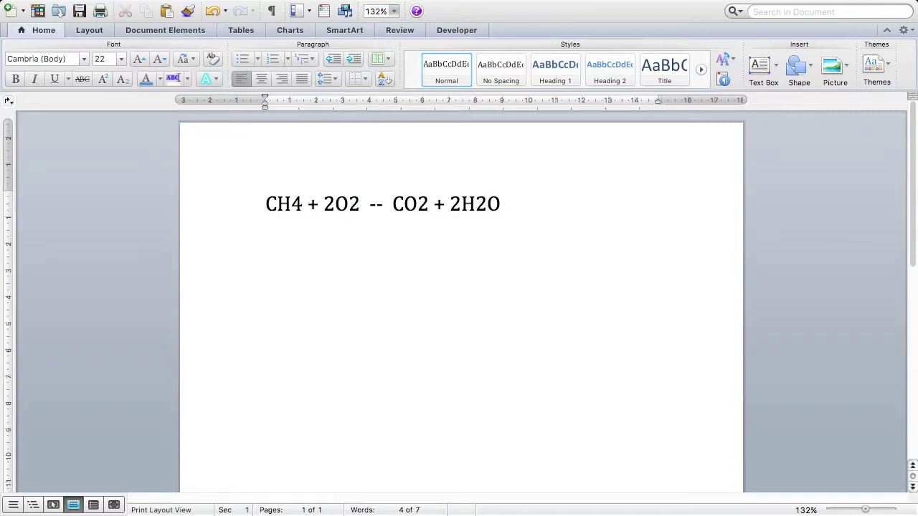
type(">")
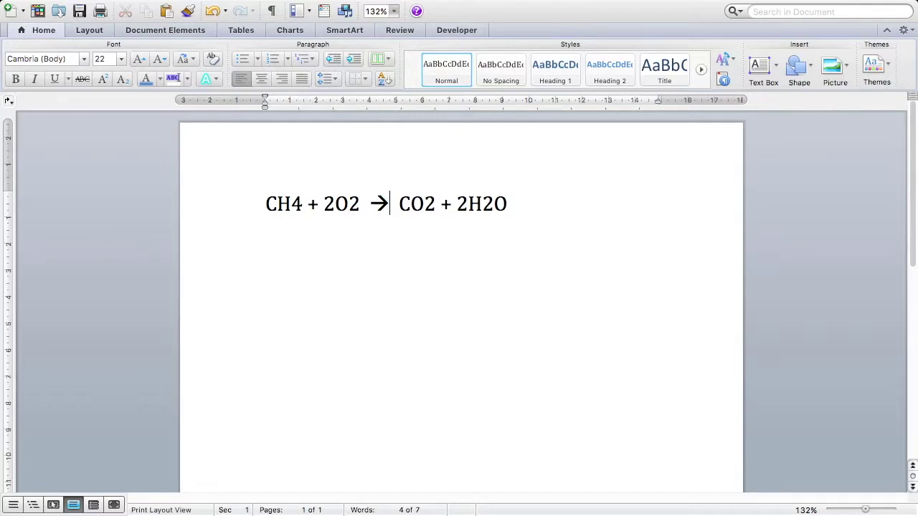
key("ctrl+z")
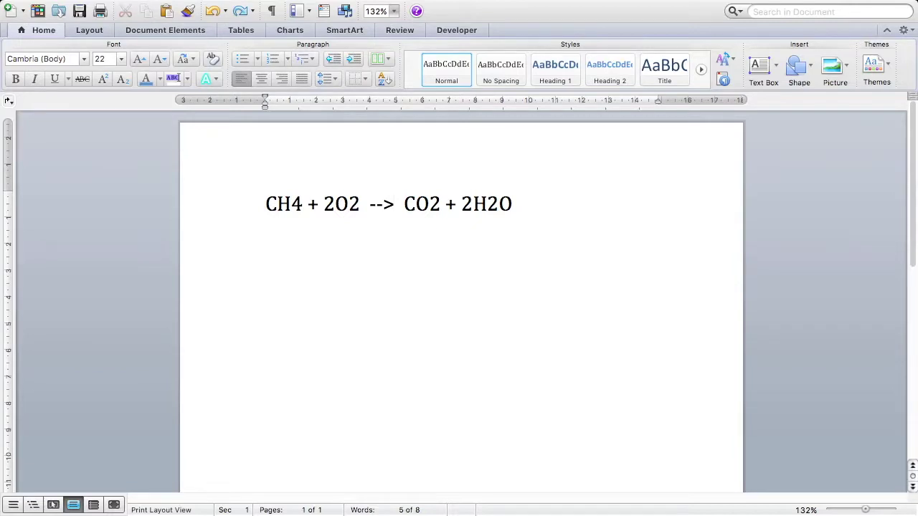
key("BackSpace")
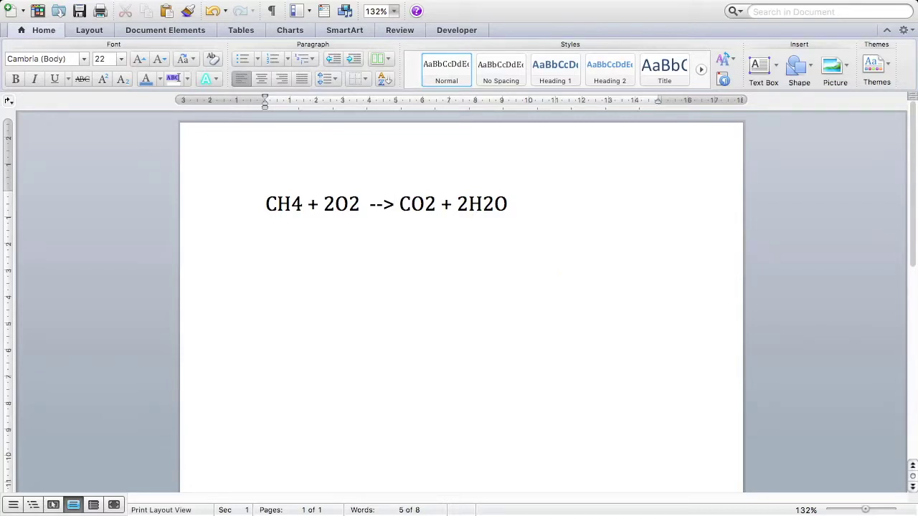
Step: Delete the typed --> from the equation and exit Word's full-screen mode
key("BackSpace")
key("BackSpace")
key("BackSpace")
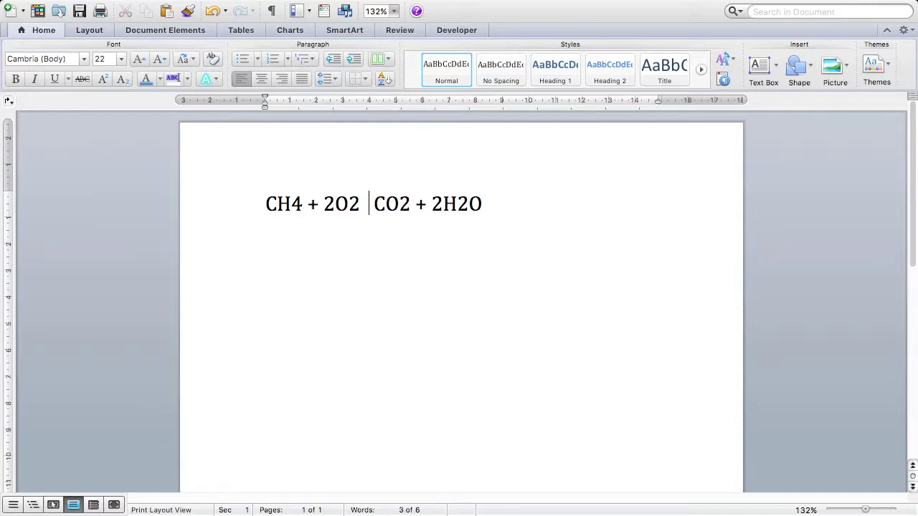
mouse_move(566, 4)
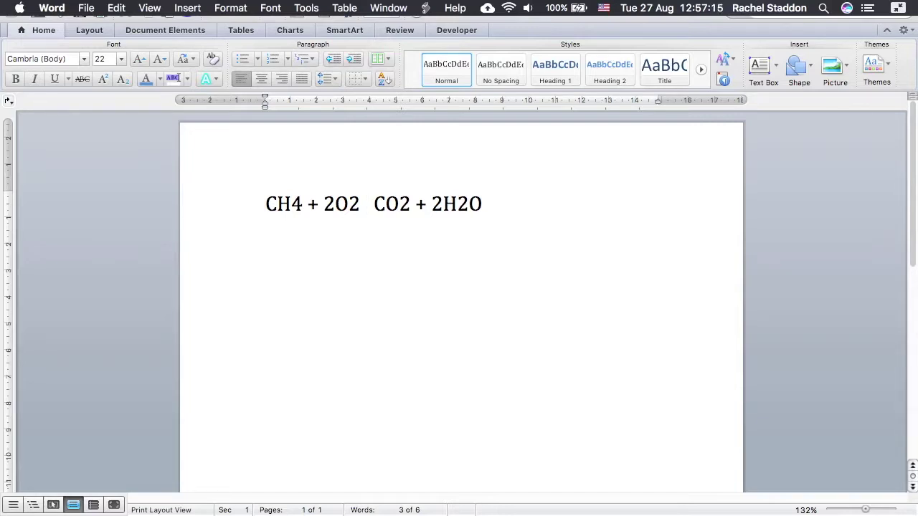
key("ctrl+super+f")
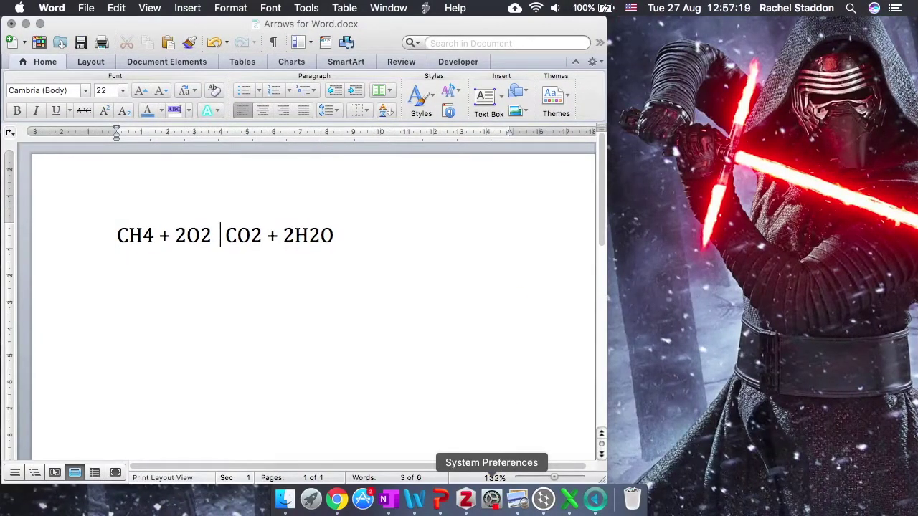
Step: Turn on 'Show Input menu in menu bar' under Keyboard > Input Sources, then close System Preferences
left_click(492, 499)
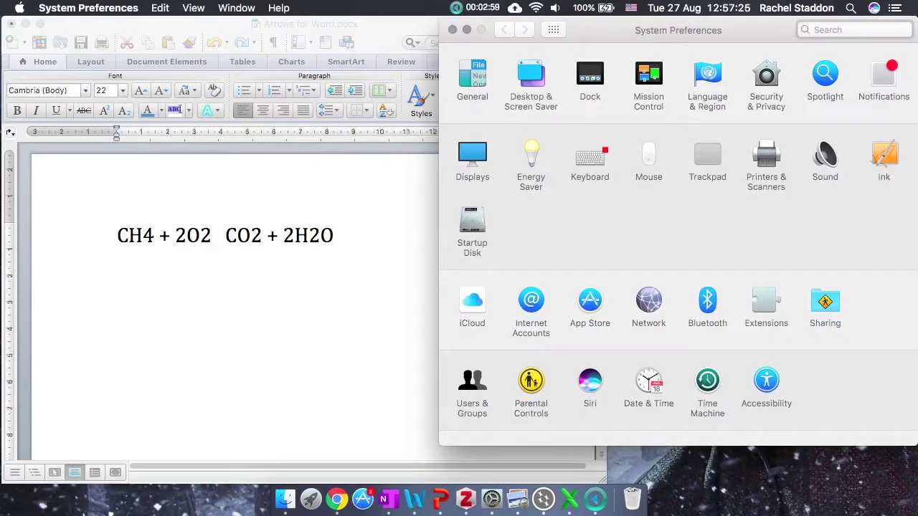
left_click(583, 166)
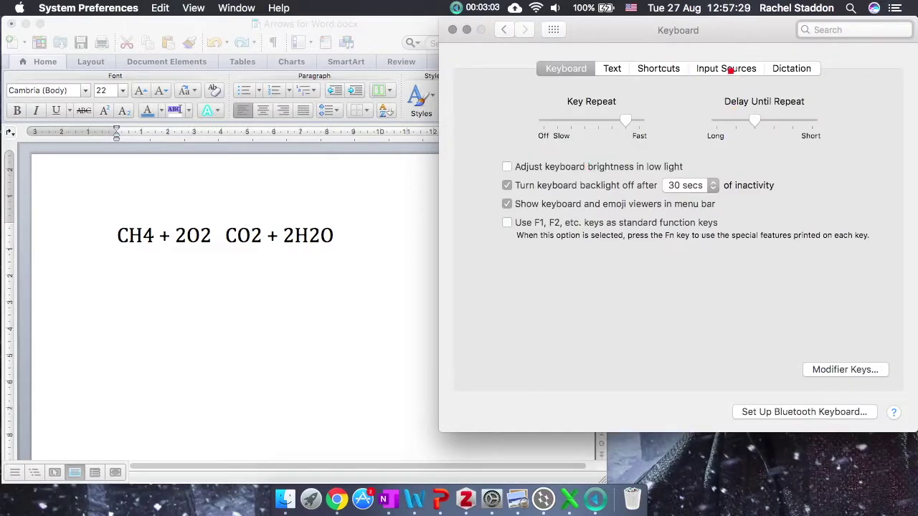
left_click(730, 69)
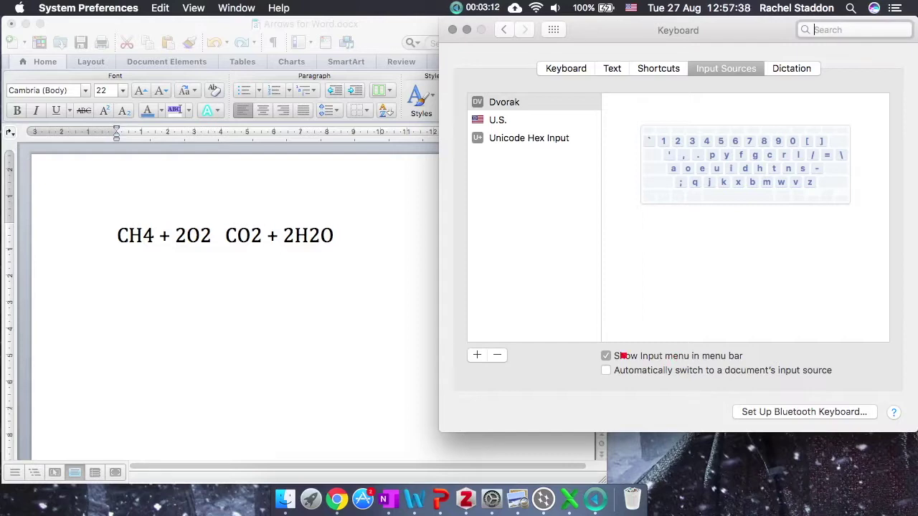
left_click(608, 356)
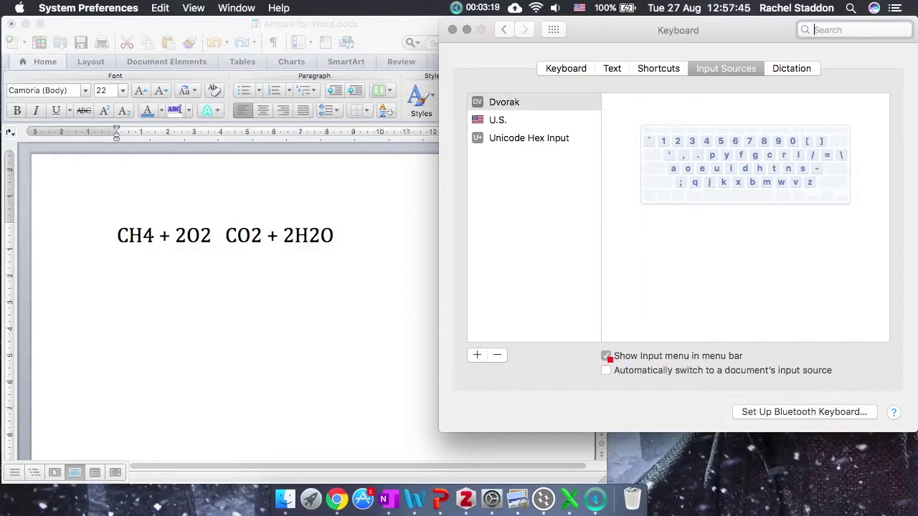
left_click(607, 356)
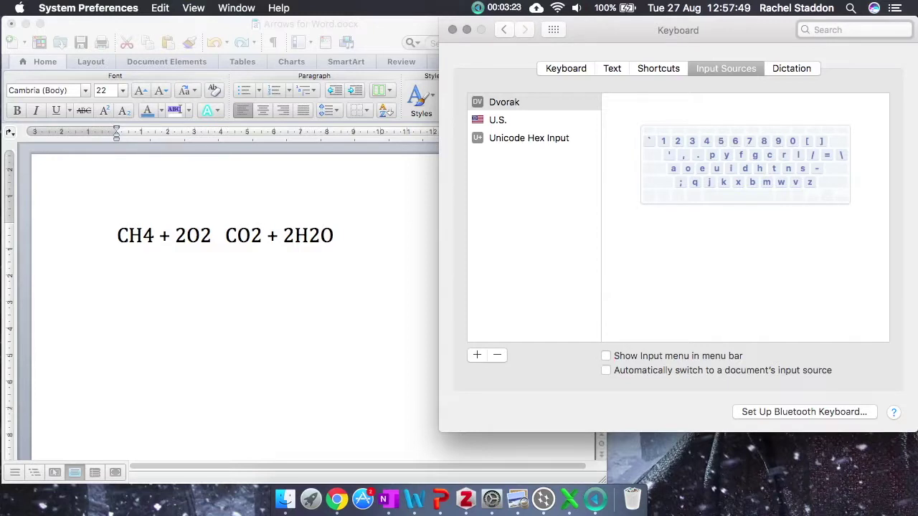
left_click(607, 357)
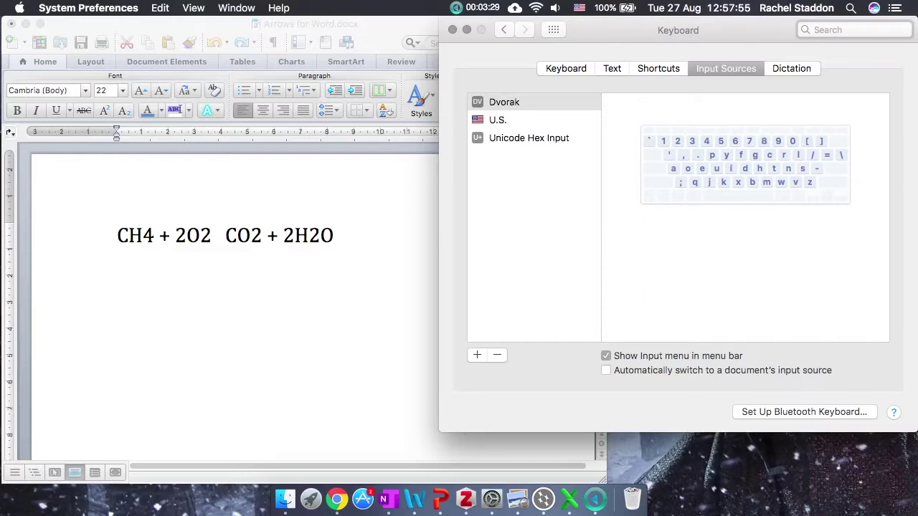
left_click(452, 29)
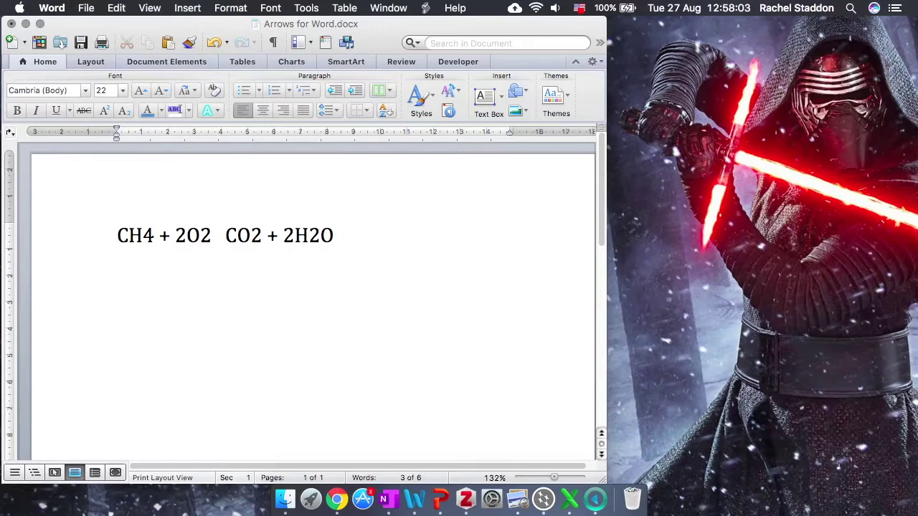
Step: Open the Characters viewer and browse its Emoji, Arrows, Bullets/Stars, Currency and Latin categories
left_click(580, 8)
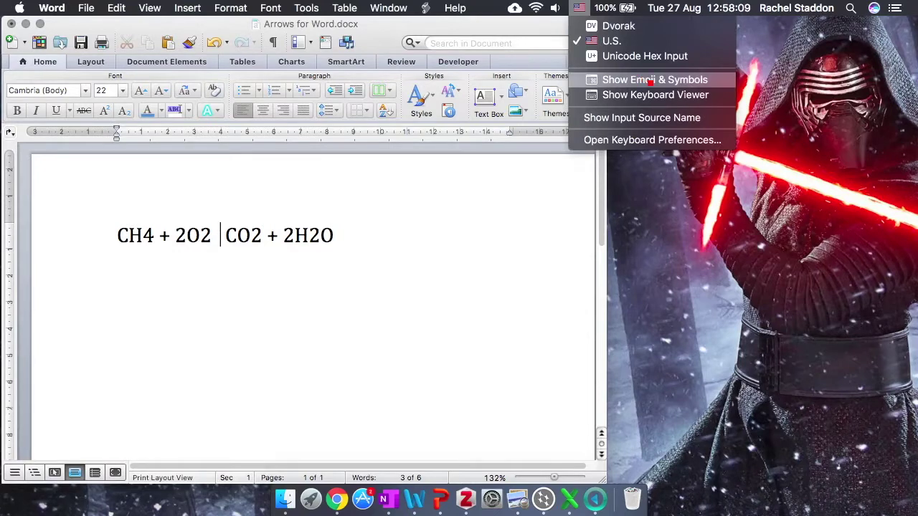
left_click(649, 80)
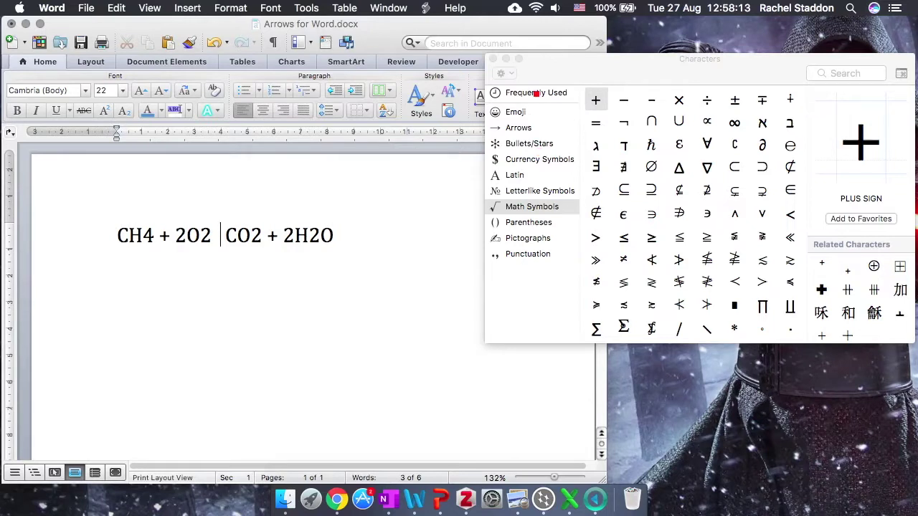
left_click(518, 113)
left_click(520, 129)
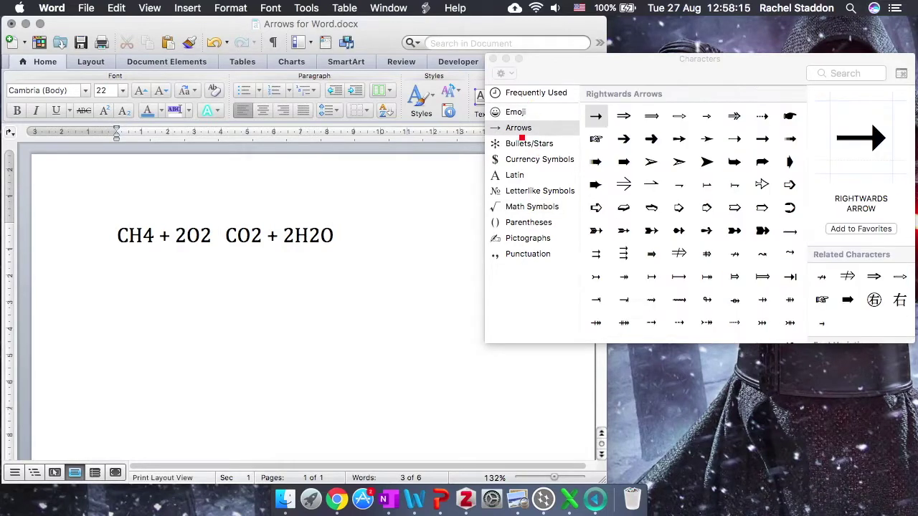
left_click(521, 143)
left_click(525, 160)
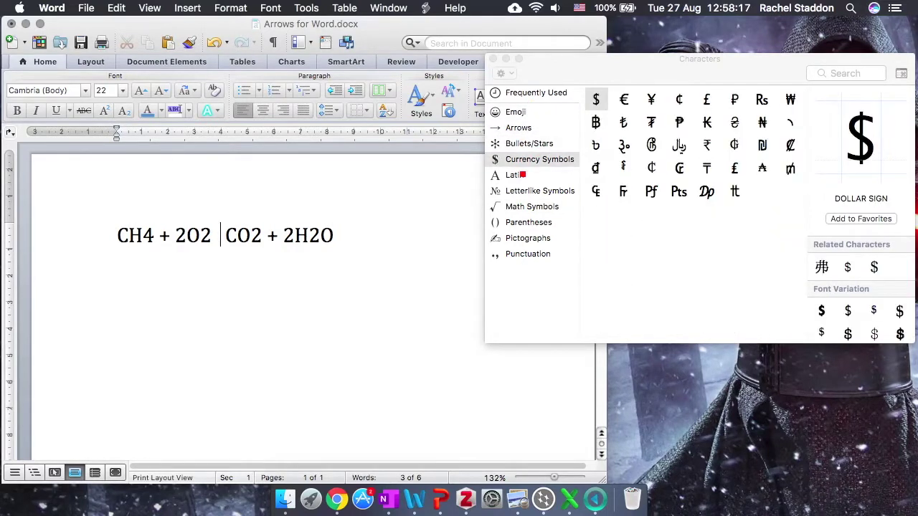
left_click(526, 175)
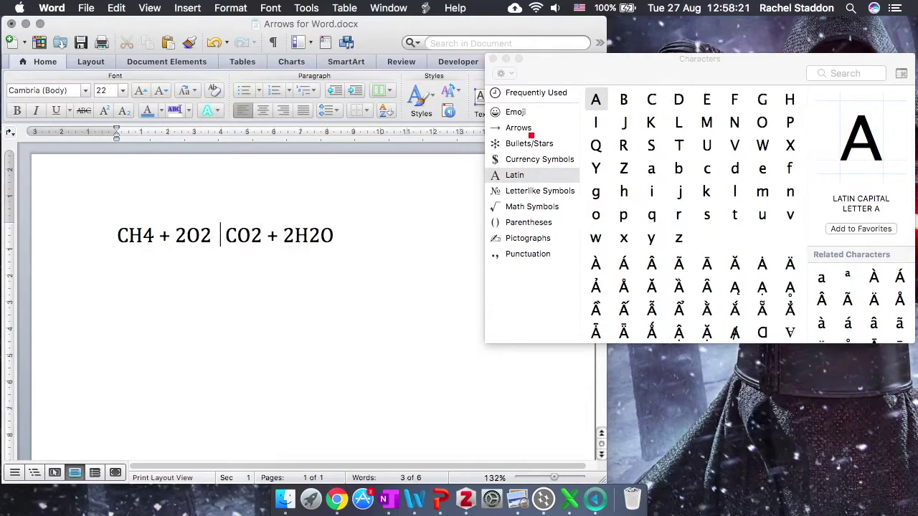
Step: Insert a rightwards arrow → just before CO2 from the viewer's Arrows category
left_click(531, 133)
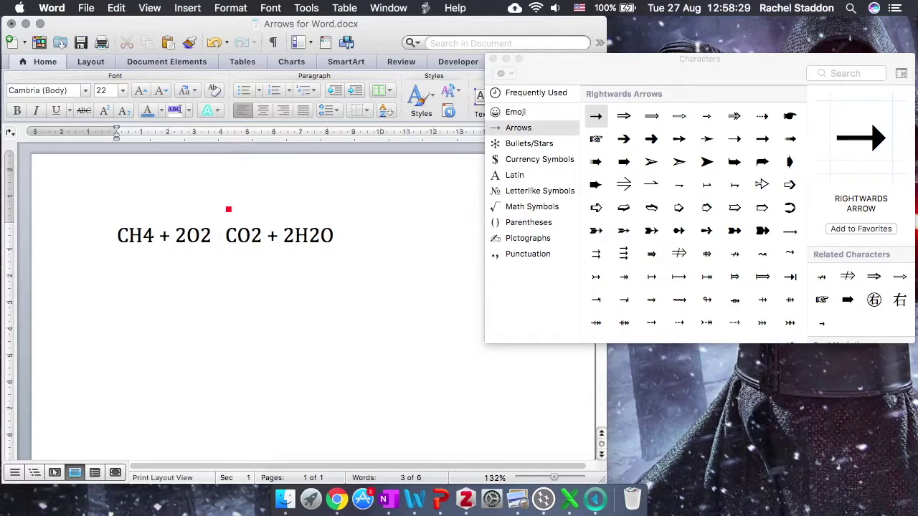
left_click(222, 235)
left_click(596, 117)
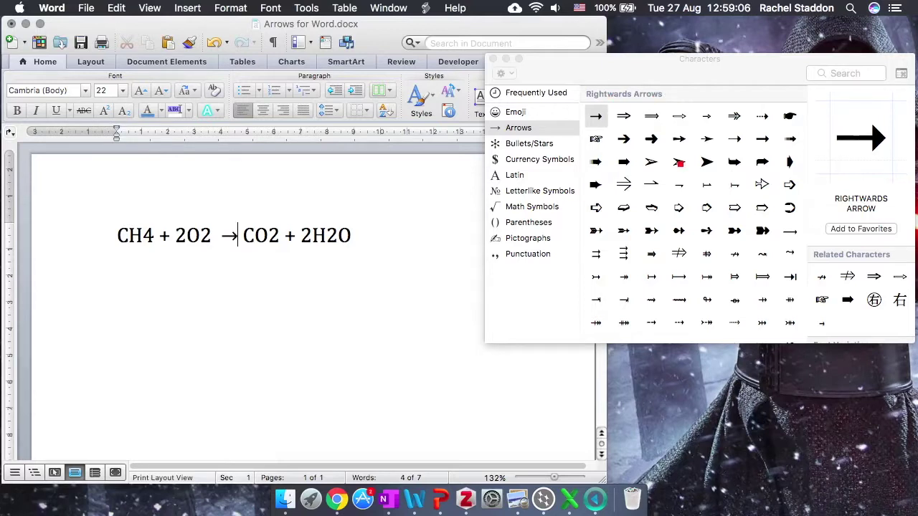
Step: Scroll the Arrows grid to the two-way arrows and delete the → from the equation
scroll(681, 164, "down", 8)
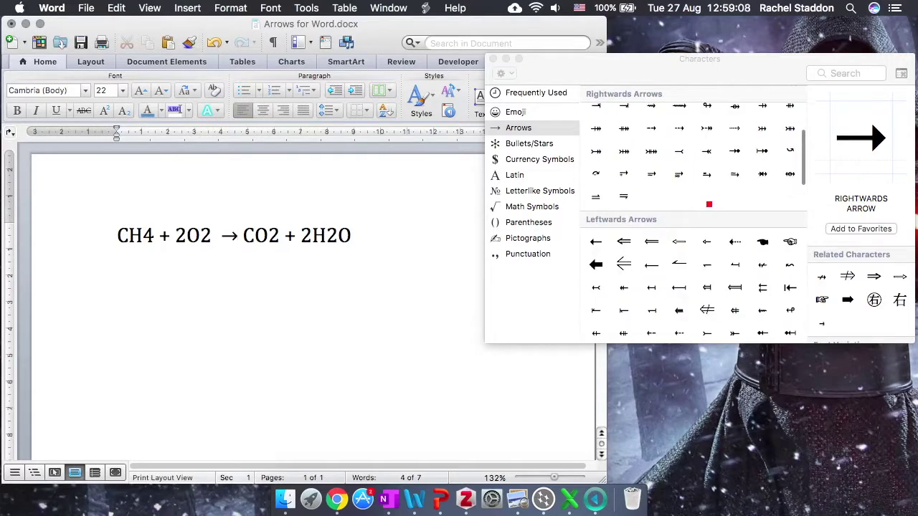
scroll(709, 204, "down", 10)
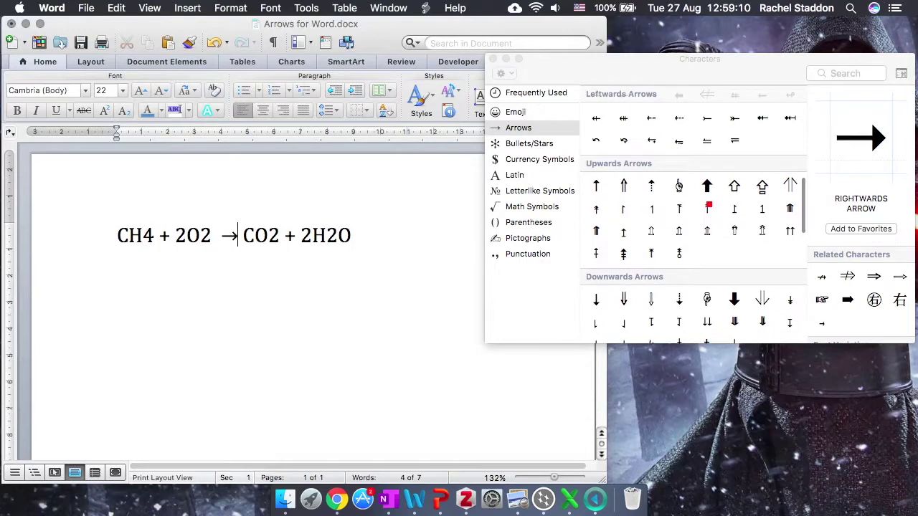
scroll(709, 206, "down", 3)
scroll(709, 205, "down", 5)
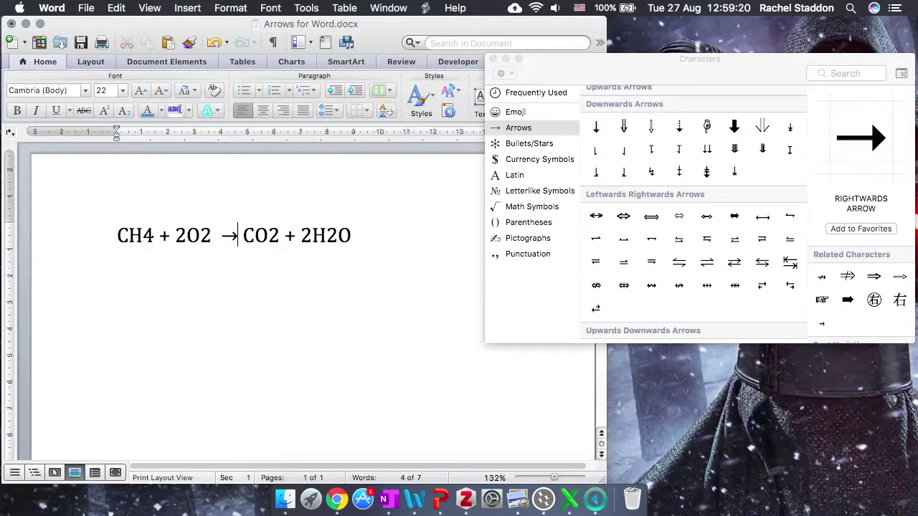
scroll(692, 215, "down", 5)
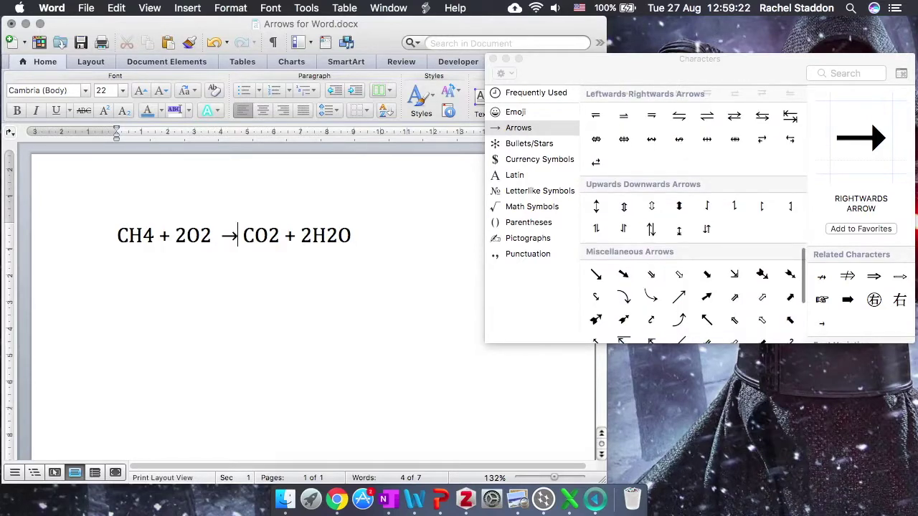
scroll(692, 216, "up", 3)
scroll(692, 215, "up", 3)
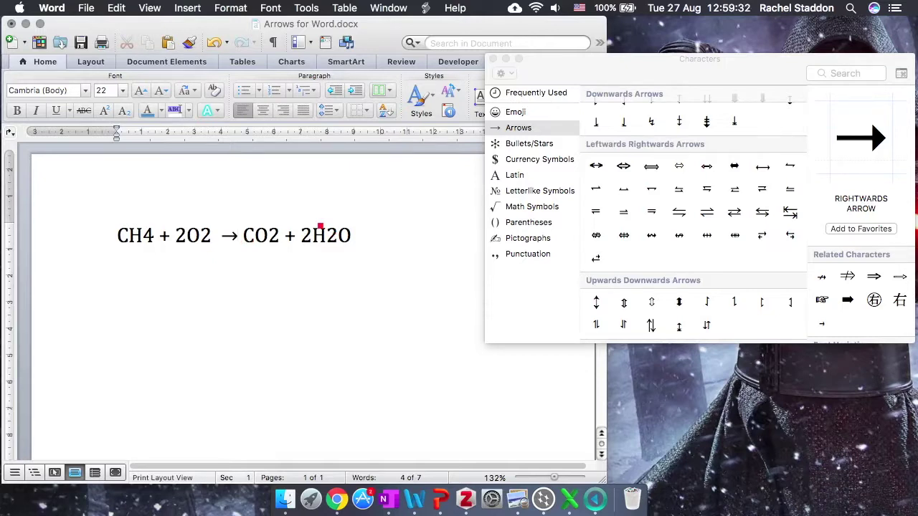
key("BackSpace")
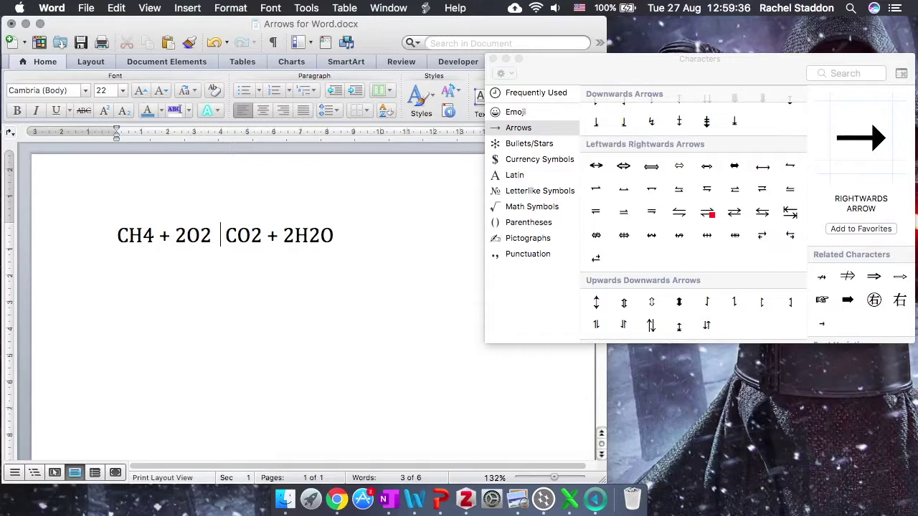
Step: Insert the ⇌ harpoon arrow before CO2 and make Word fill the screen
double_click(707, 212)
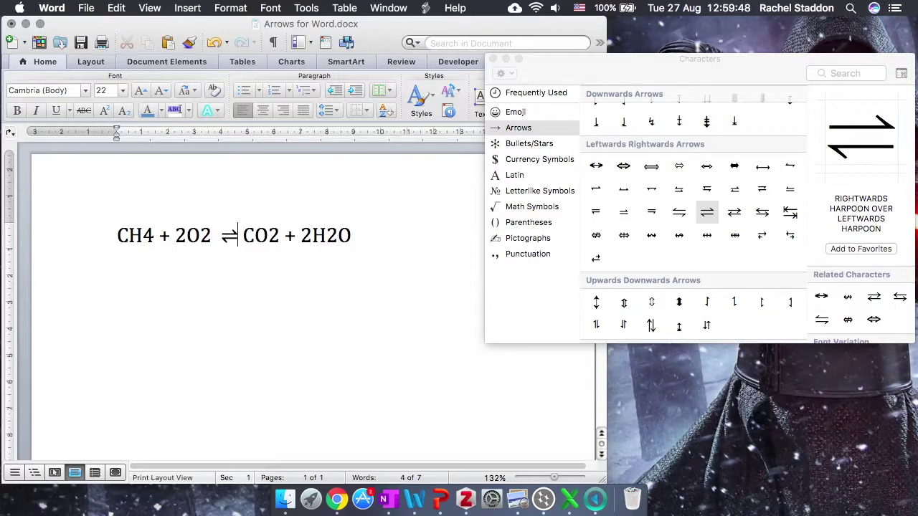
left_click(349, 335)
left_click(40, 23)
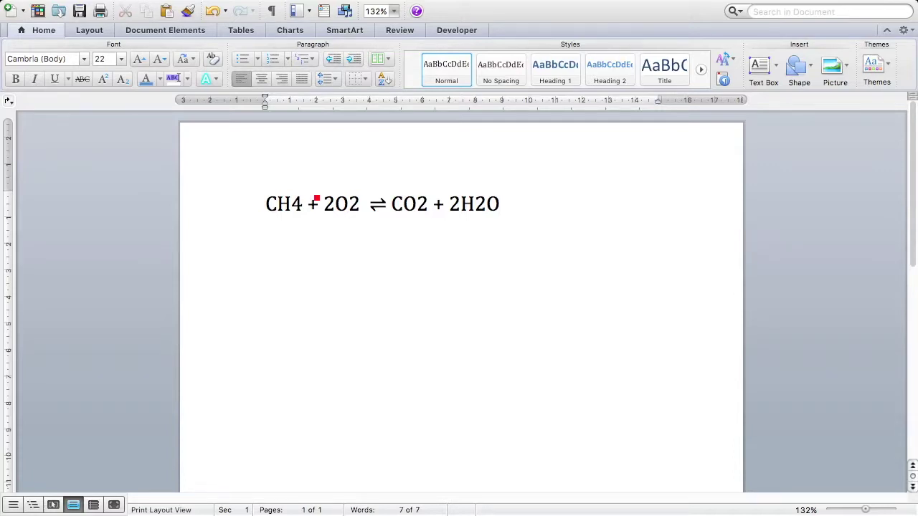
Step: Subscript the atom counts: 4 in CH4, 2 in O2, 2 in CO2 and 2 in H2O
left_click_drag(307, 203, 294, 204)
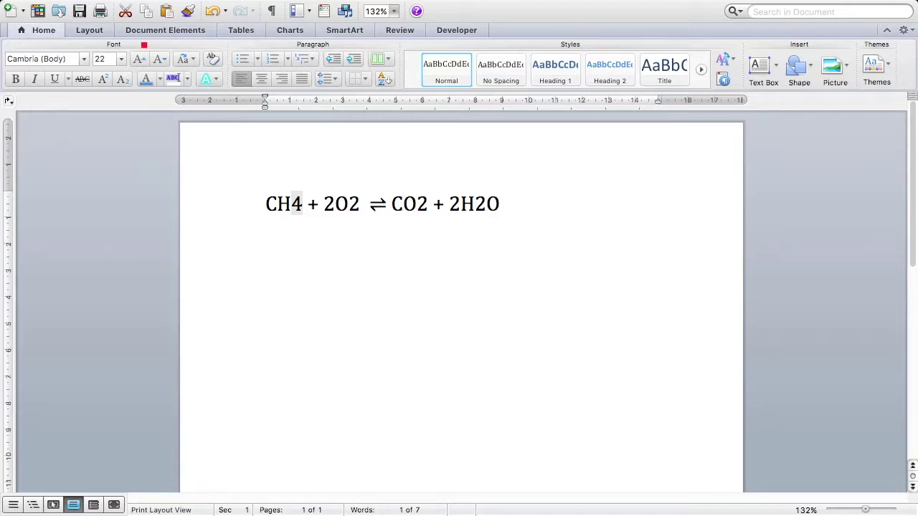
left_click(123, 79)
left_click_drag(359, 207, 348, 205)
left_click(124, 79)
left_click_drag(423, 207, 417, 208)
left_click(124, 79)
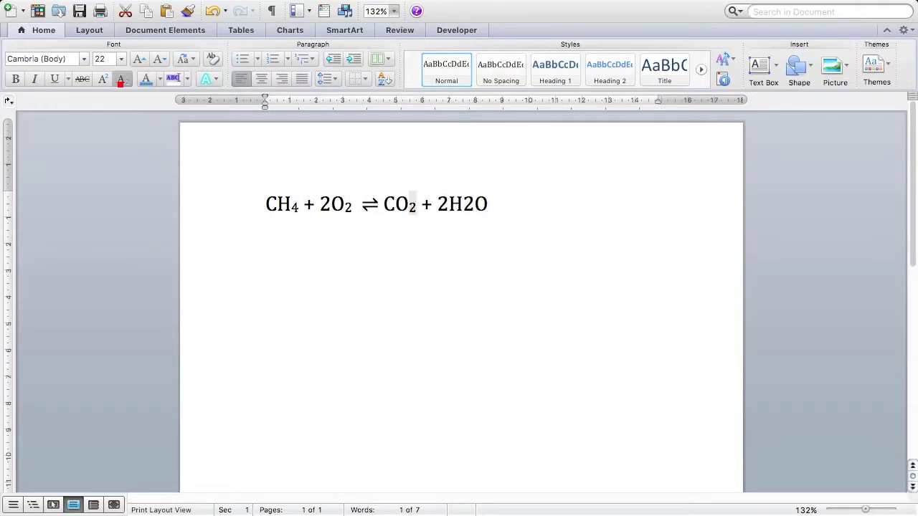
left_click_drag(476, 206, 465, 206)
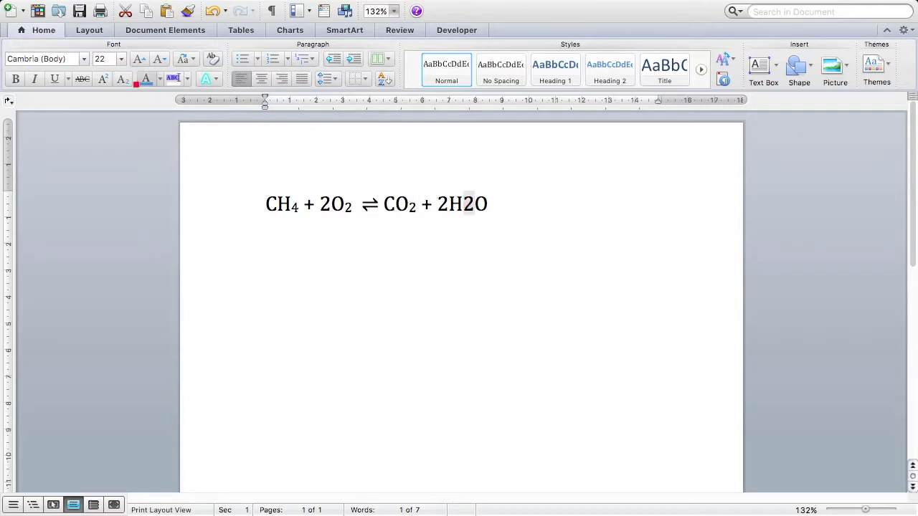
left_click(124, 78)
left_click(545, 212)
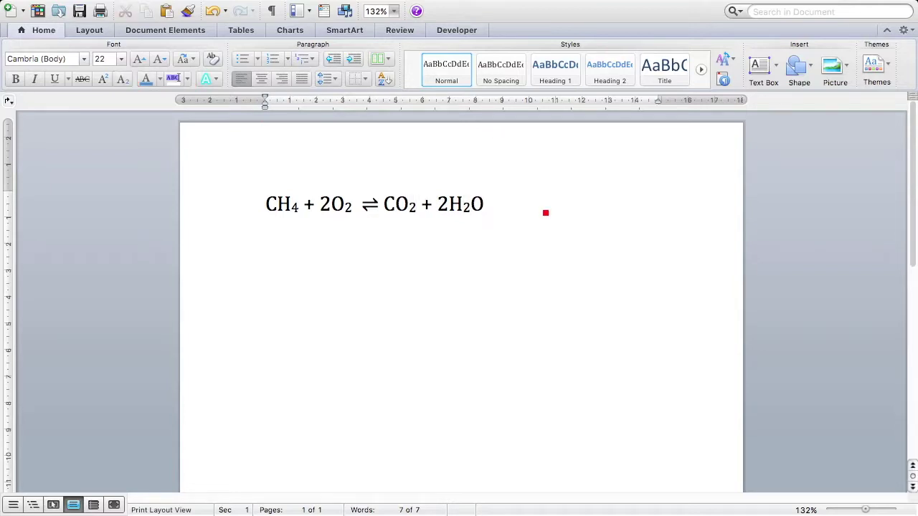